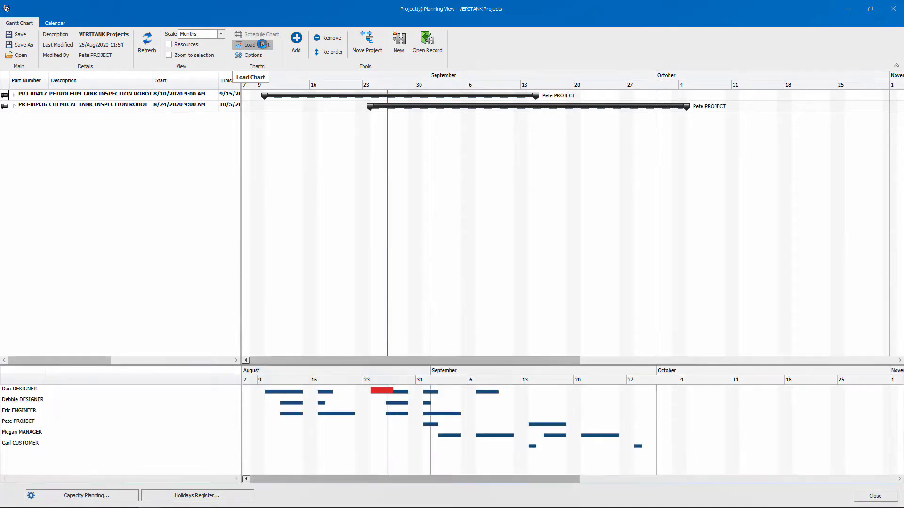
Move the chemical tank inspection robot project forward, including unedited tasks, edited tasks and baselines
{"action": "left_click", "coordinate": [92, 106]}
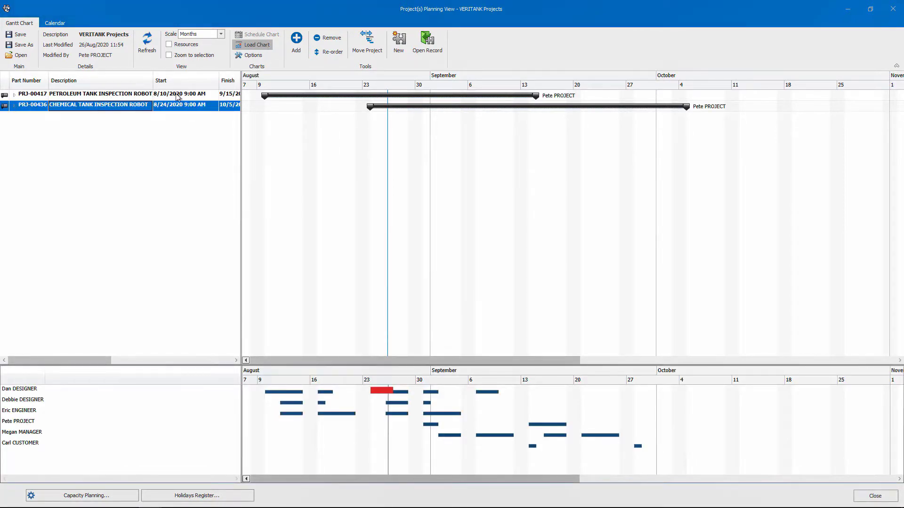
{"action": "left_click", "coordinate": [366, 47]}
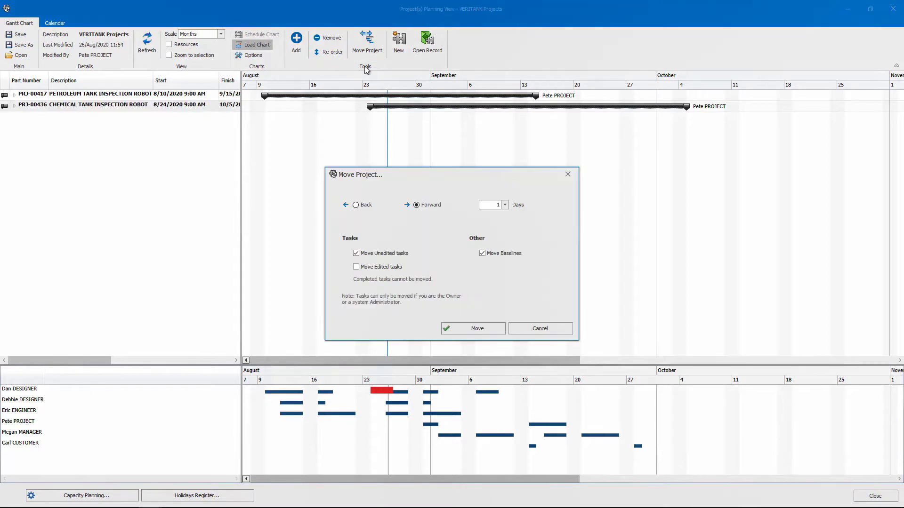
{"action": "left_click", "coordinate": [357, 267]}
{"action": "double_click", "coordinate": [496, 205]}
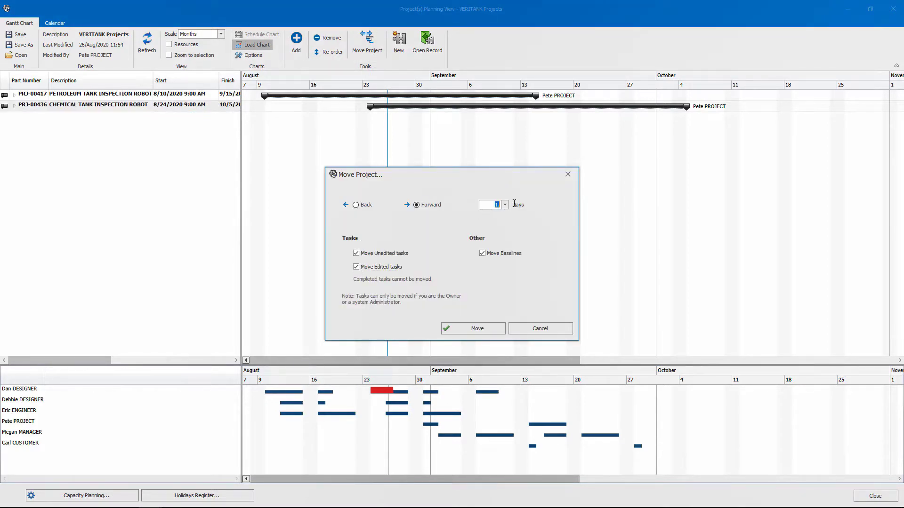
{"action": "left_click", "coordinate": [484, 328]}
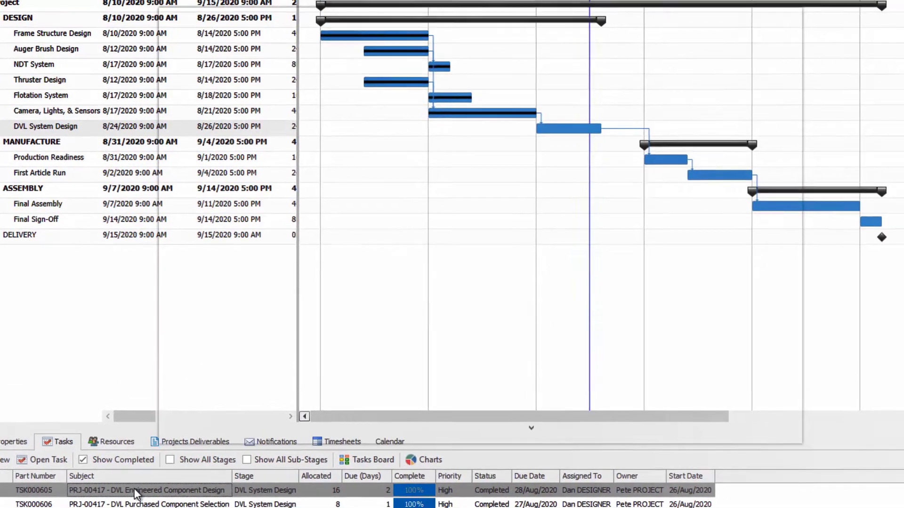
Review the DVL Engineered Component Design task and the project deliverables of the DVL System Design stage
{"action": "double_click", "coordinate": [197, 403]}
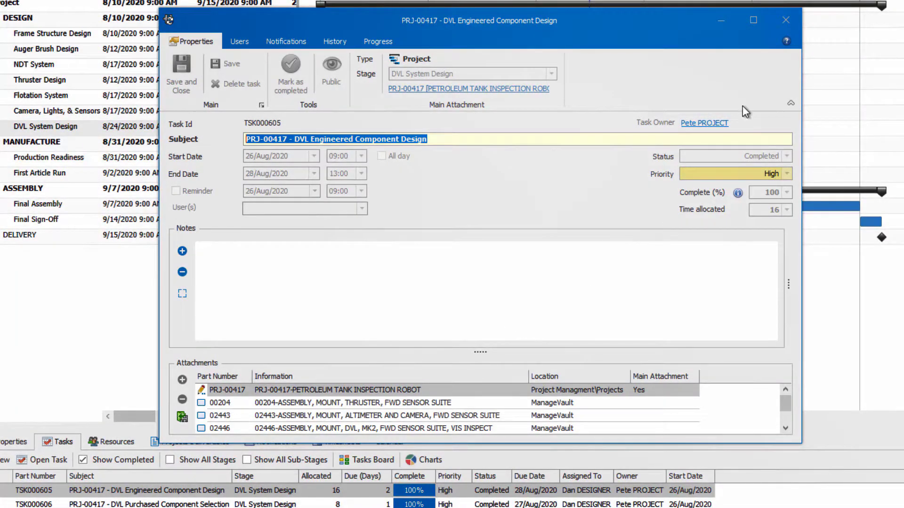
{"action": "left_click", "coordinate": [785, 19]}
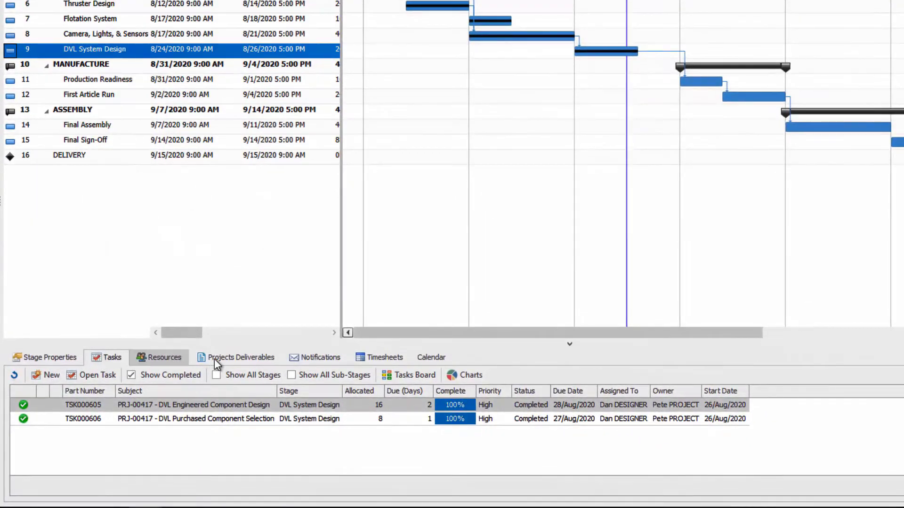
{"action": "left_click", "coordinate": [223, 359]}
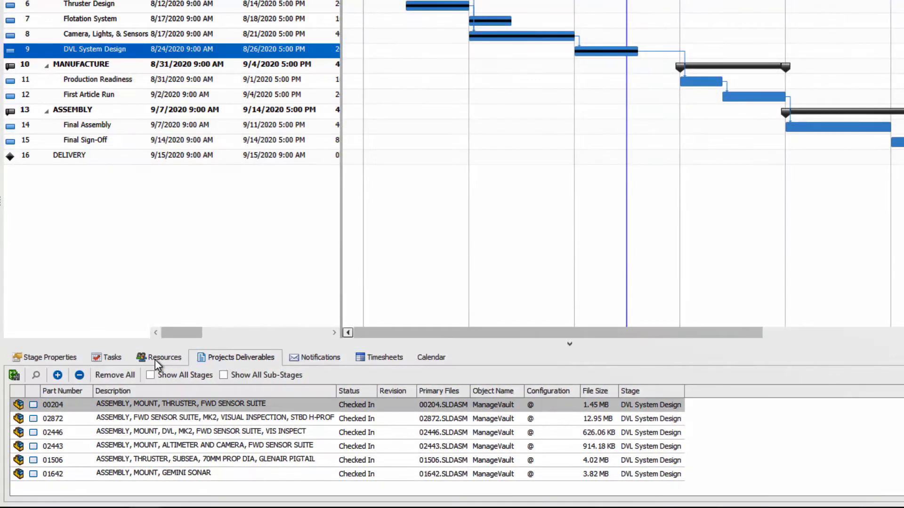
{"action": "left_click", "coordinate": [100, 360]}
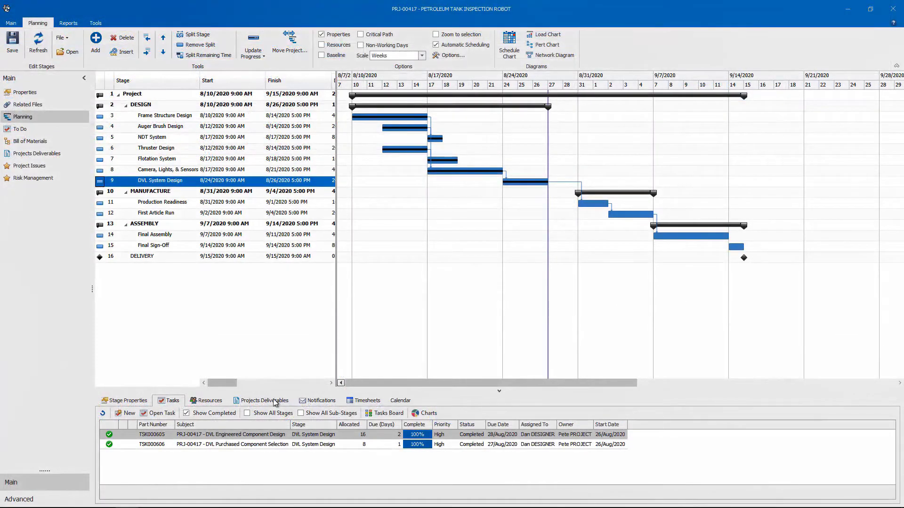
View the task charts of the petroleum tank inspection robot project and close them
{"action": "left_click", "coordinate": [425, 414]}
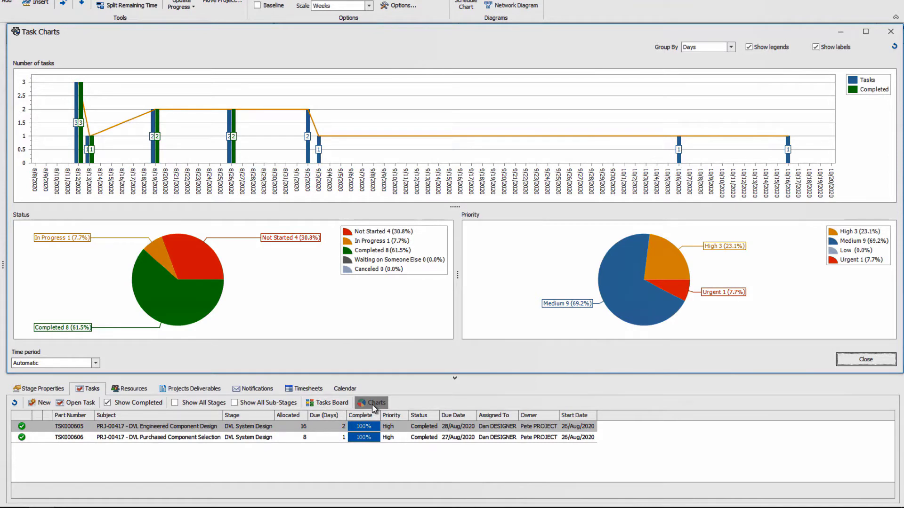
{"action": "left_click", "coordinate": [849, 361]}
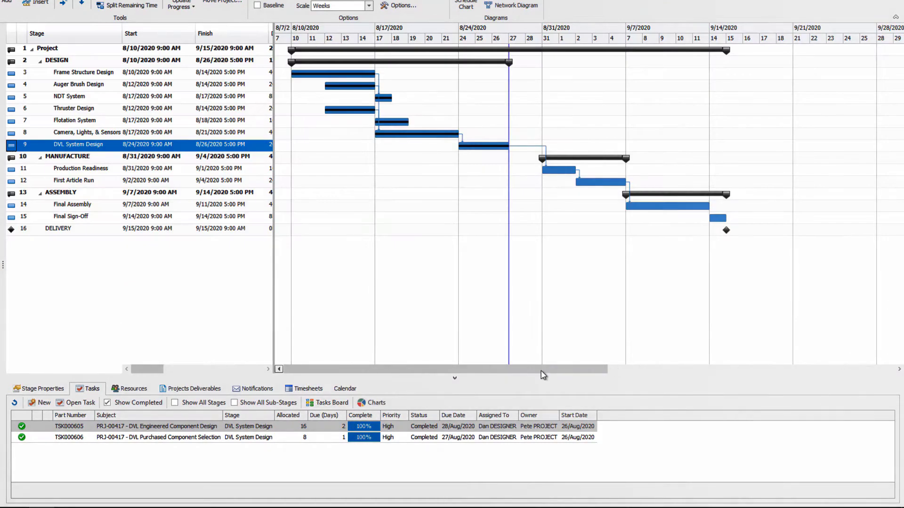
Show the project's tasks board grouped by Status (Kanban Board)
{"action": "left_click", "coordinate": [314, 403]}
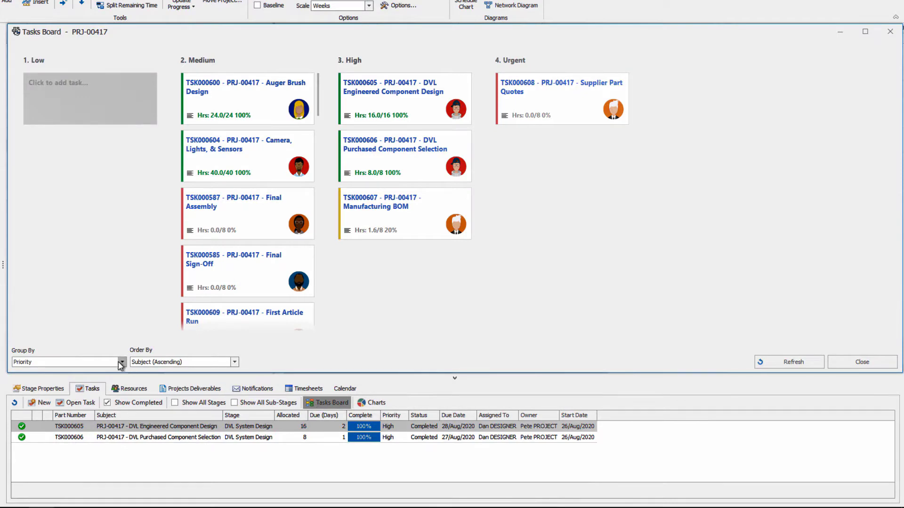
{"action": "left_click", "coordinate": [121, 362]}
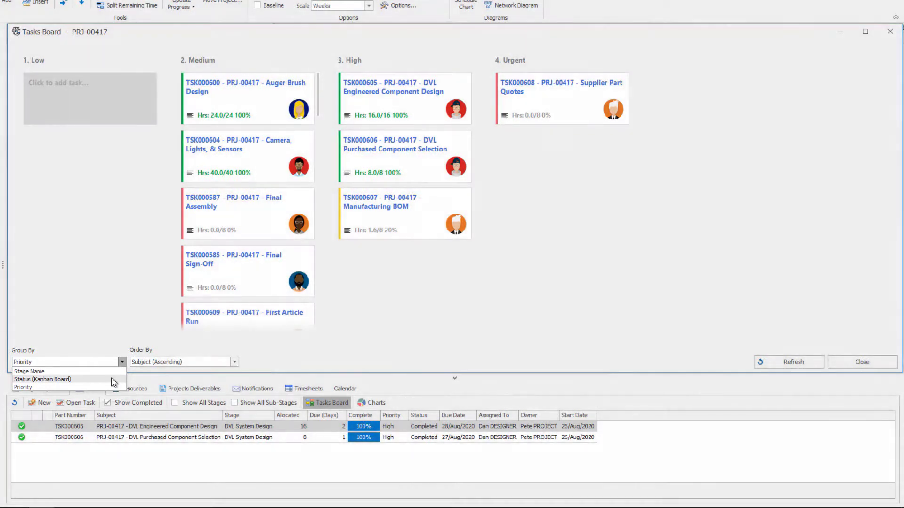
{"action": "left_click", "coordinate": [112, 379]}
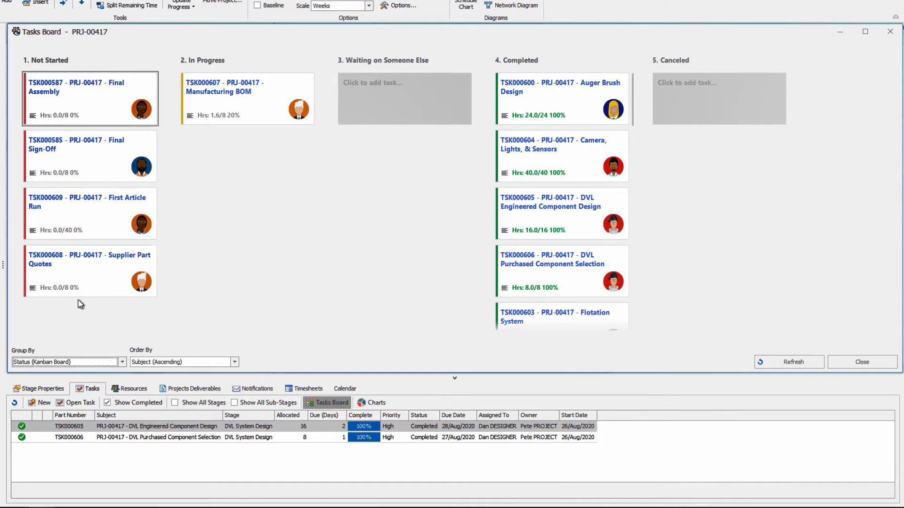
Move the Supplier Part Quotes task from Not Started to In Progress on the tasks board
{"action": "left_click", "coordinate": [89, 264]}
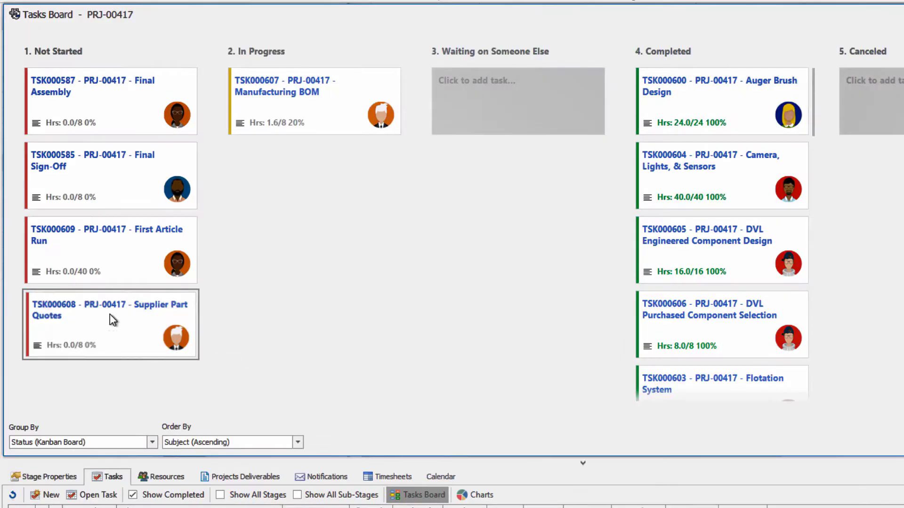
{"action": "left_click_drag", "start_coordinate": [110, 315], "coordinate": [311, 171]}
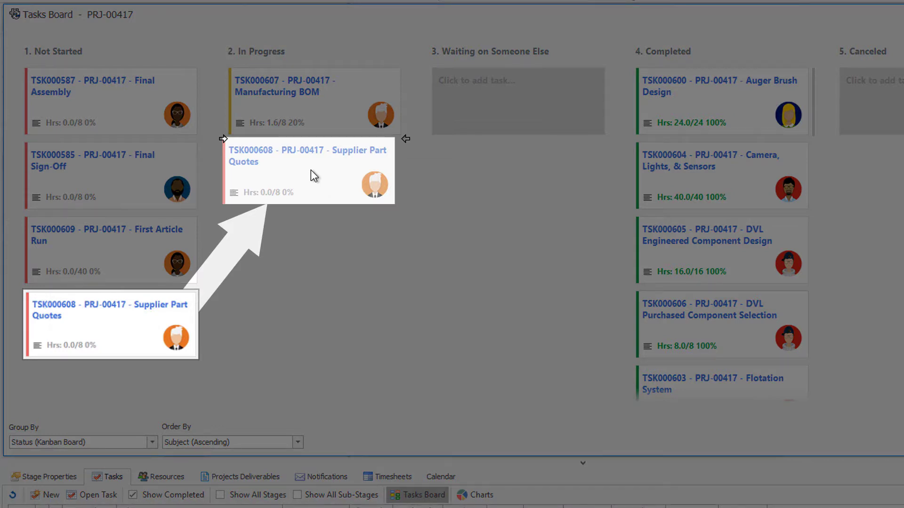
{"action": "left_click_drag", "start_coordinate": [311, 171], "coordinate": [317, 171]}
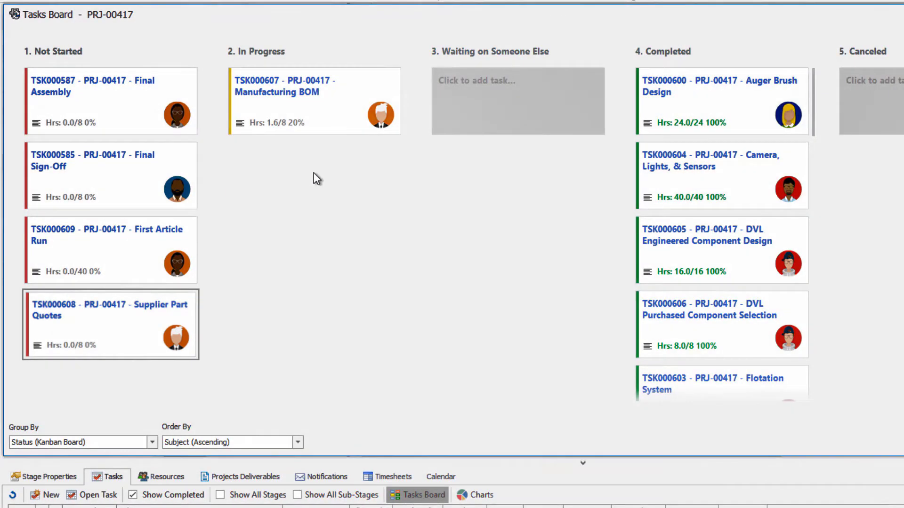
Open the Manufacturing BOM task and select assembly 02443 among the references of the MFG-00005 record
{"action": "double_click", "coordinate": [318, 113]}
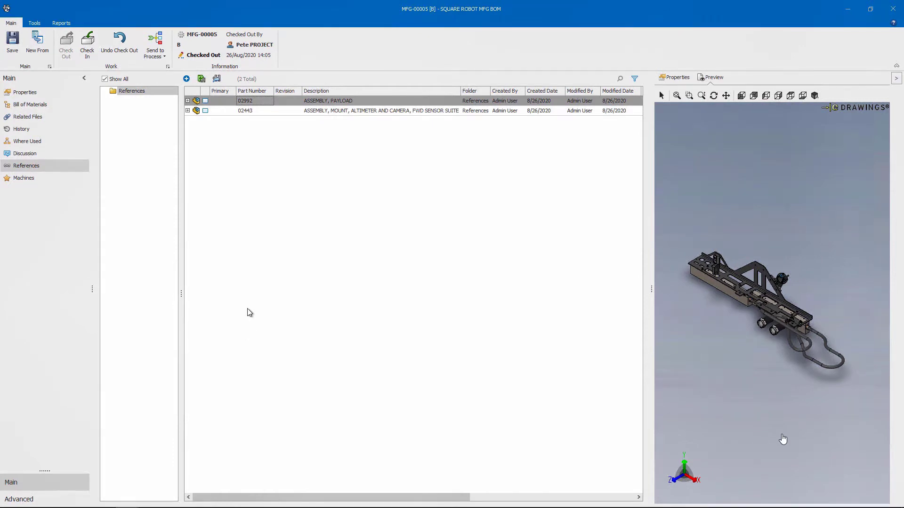
{"action": "left_click", "coordinate": [244, 112]}
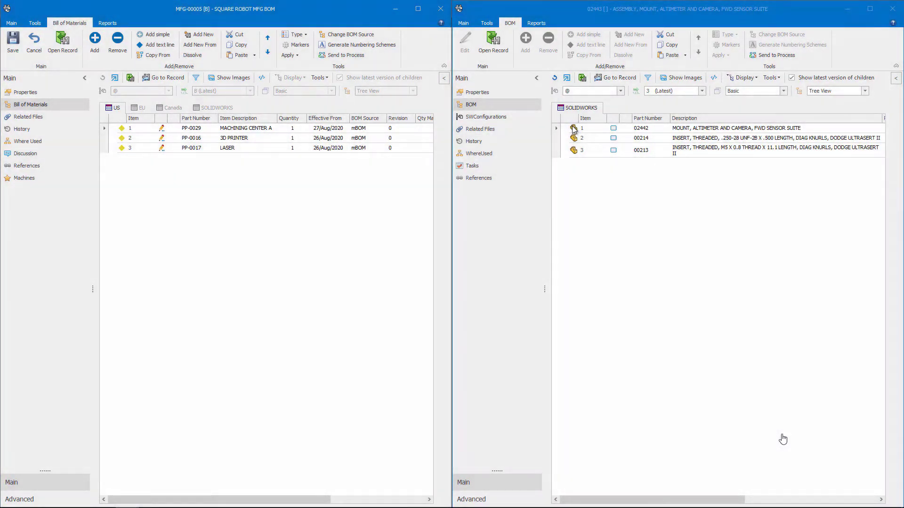
Copy mount 02442 from the 02443 assembly's BOM into the US manufacturing BOM under MACHINING CENTER A
{"action": "right_click", "coordinate": [574, 129]}
{"action": "mouse_move", "coordinate": [588, 177]}
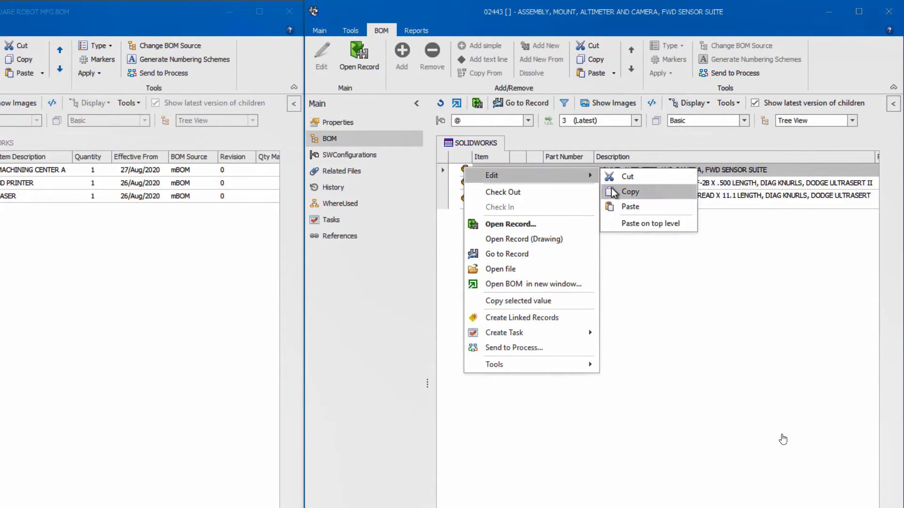
{"action": "left_click", "coordinate": [633, 192]}
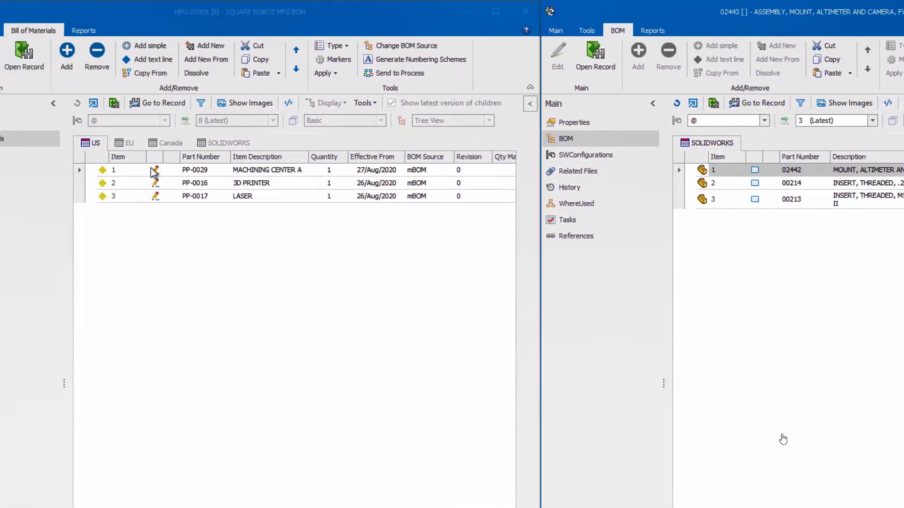
{"action": "right_click", "coordinate": [204, 169]}
{"action": "mouse_move", "coordinate": [326, 190]}
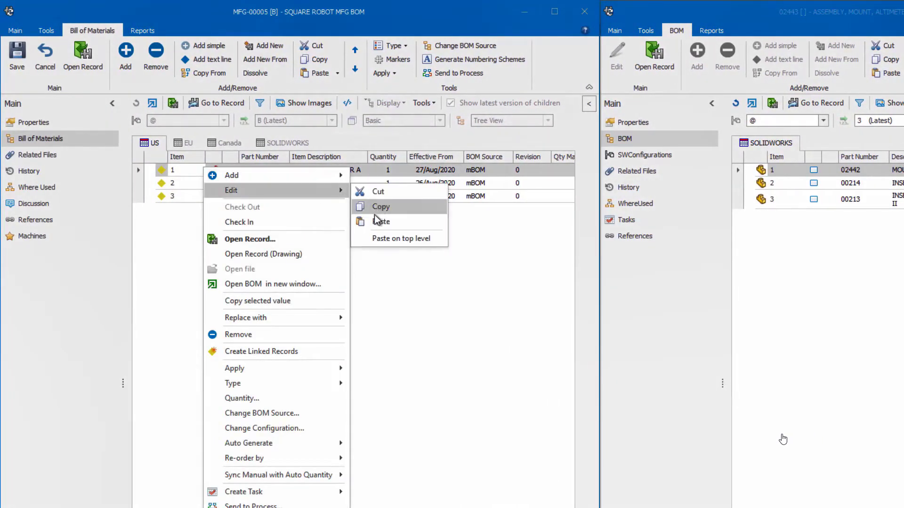
{"action": "left_click", "coordinate": [373, 222]}
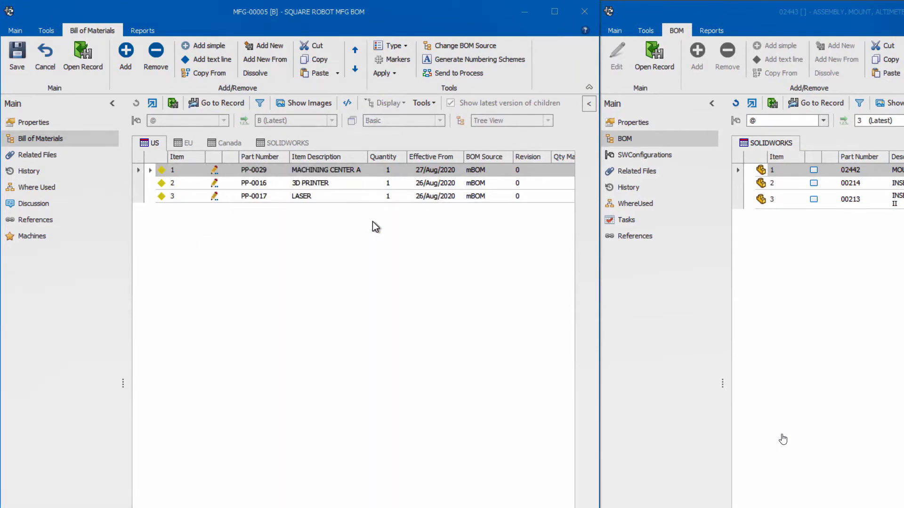
{"action": "left_click", "coordinate": [150, 170]}
{"action": "left_click", "coordinate": [175, 183]}
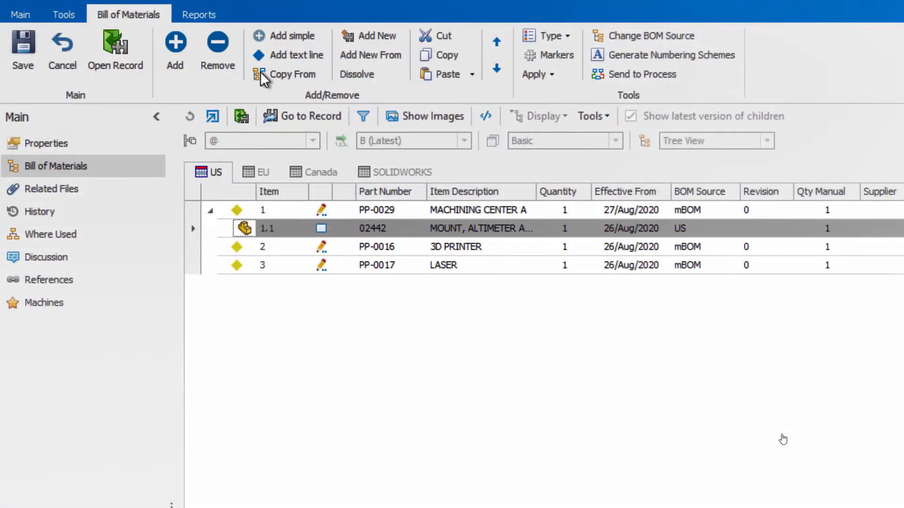
Start a Copy From another record for the US BOM, with payload assembly 02992 from ManageVault as the source
{"action": "left_click", "coordinate": [261, 54]}
{"action": "left_click", "coordinate": [170, 141]}
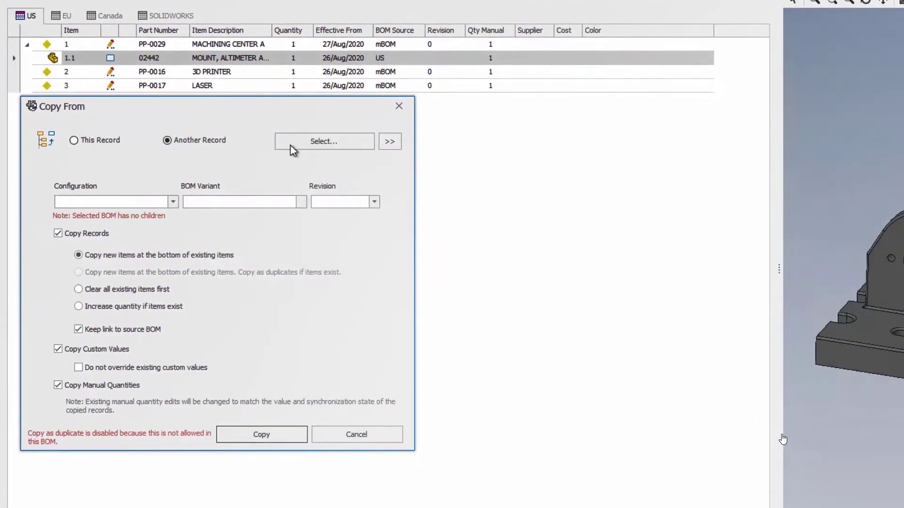
{"action": "left_click", "coordinate": [337, 144]}
{"action": "left_click", "coordinate": [72, 413]}
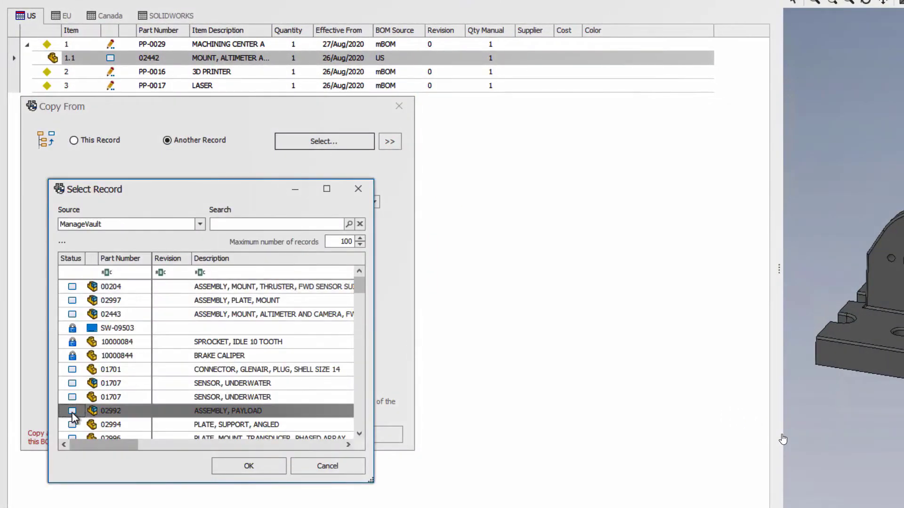
{"action": "left_click", "coordinate": [247, 466]}
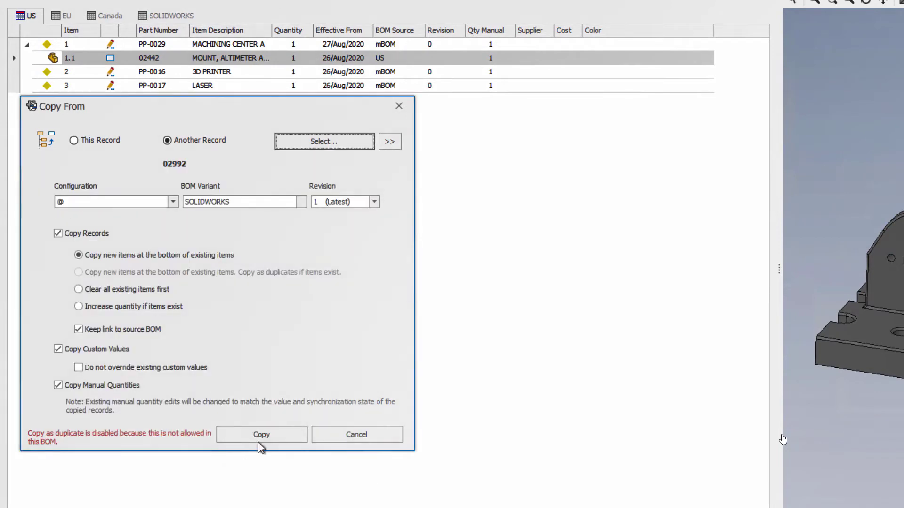
Copy only items 02994, 02997 and 03143 from the source BOM into the US manufacturing BOM
{"action": "left_click", "coordinate": [392, 144]}
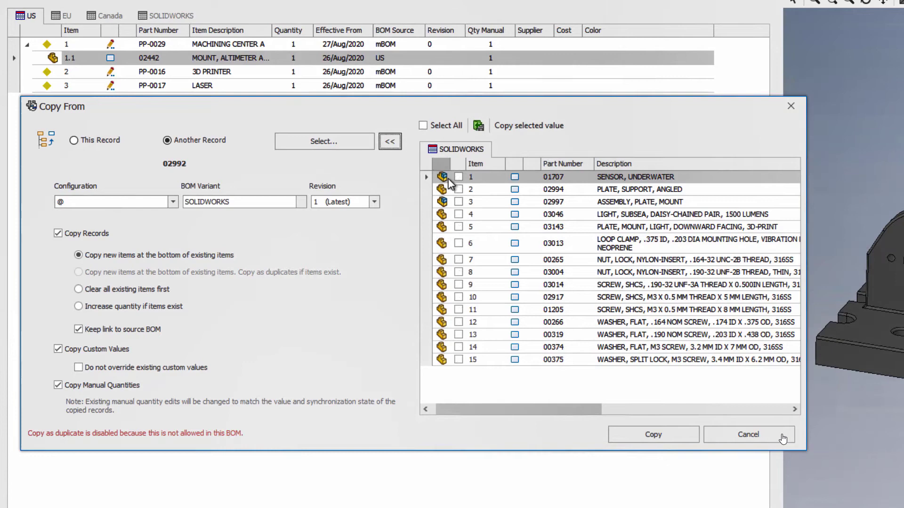
{"action": "left_click", "coordinate": [458, 189]}
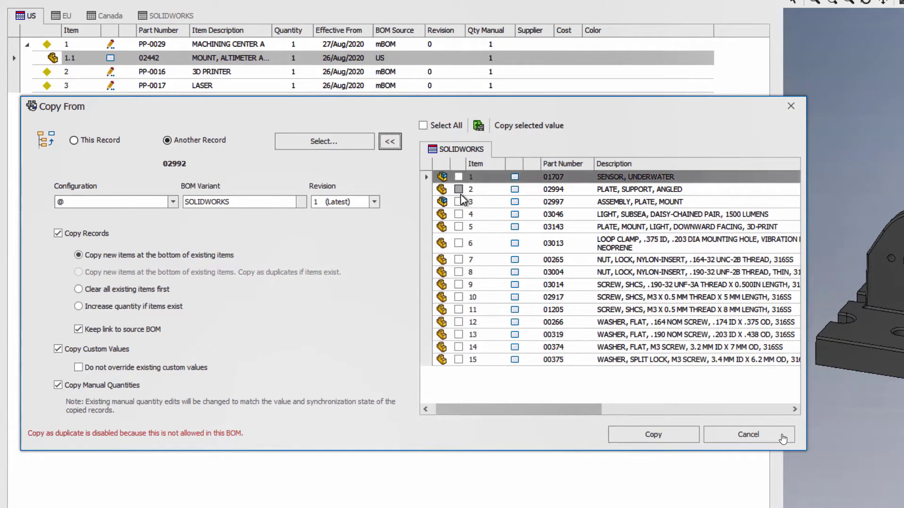
{"action": "left_click", "coordinate": [458, 202]}
{"action": "left_click", "coordinate": [458, 226]}
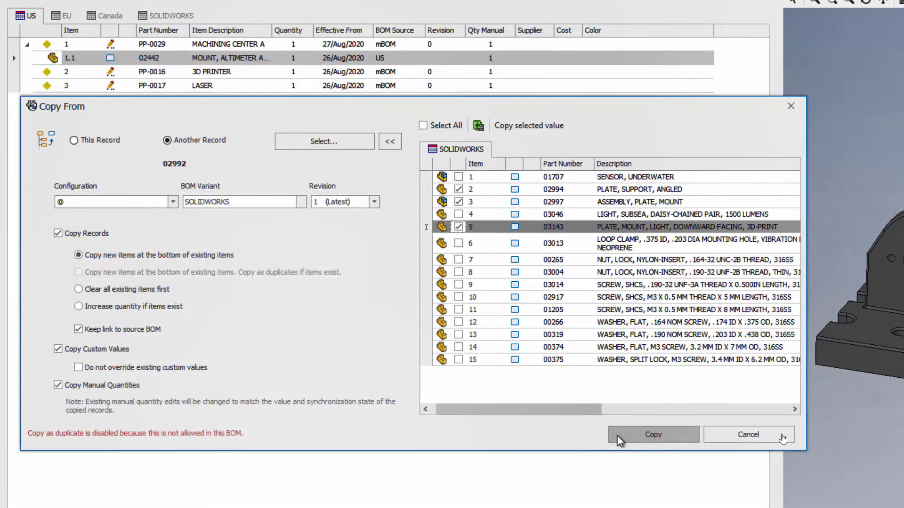
{"action": "left_click", "coordinate": [617, 435]}
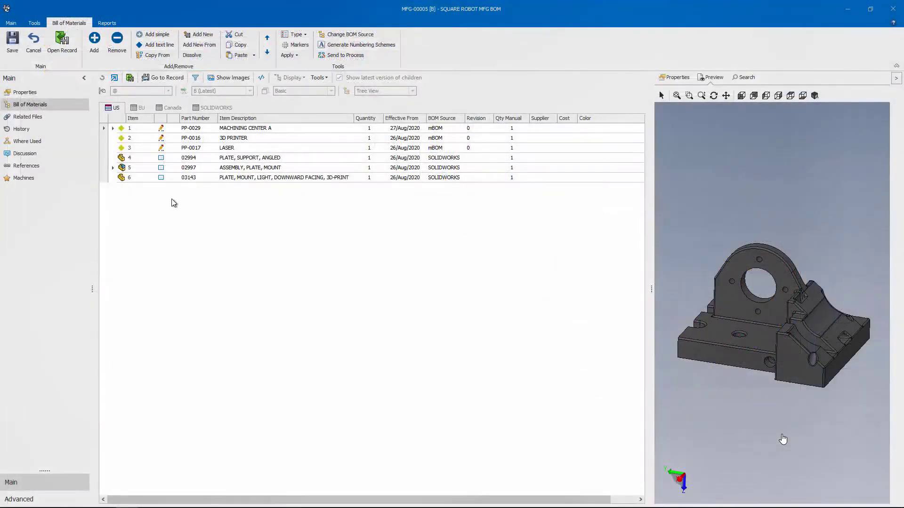
Move items 02994 and 03143 under 3D PRINTER in the US manufacturing BOM and save the record
{"action": "left_click", "coordinate": [121, 179], "text": "ctrl"}
{"action": "right_click", "coordinate": [121, 180]}
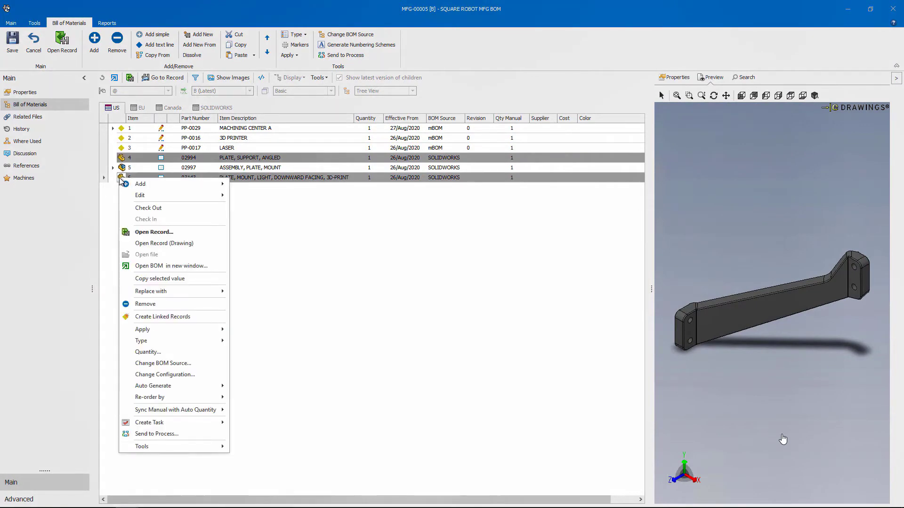
{"action": "mouse_move", "coordinate": [137, 196]}
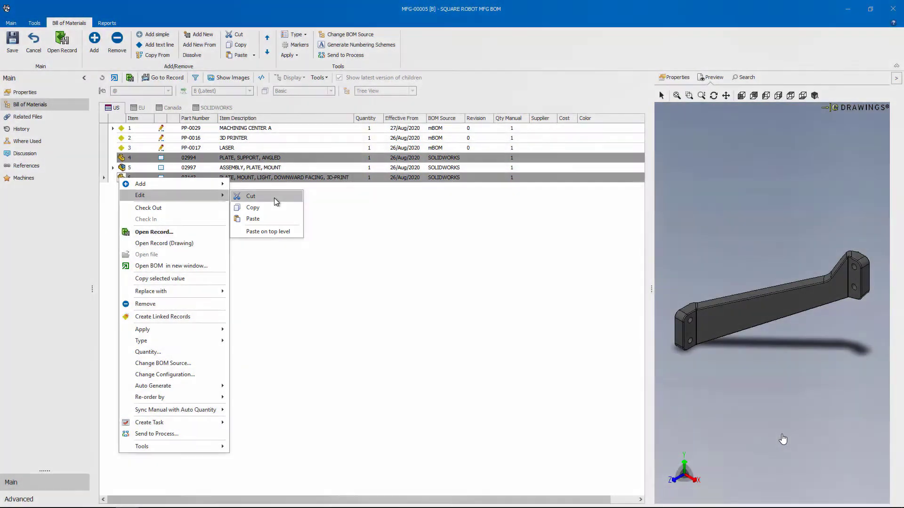
{"action": "left_click", "coordinate": [276, 202]}
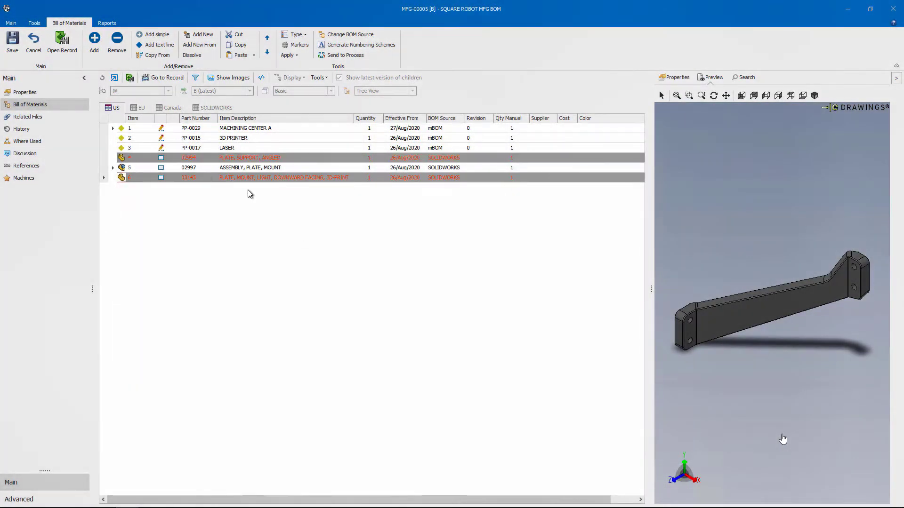
{"action": "right_click", "coordinate": [122, 139]}
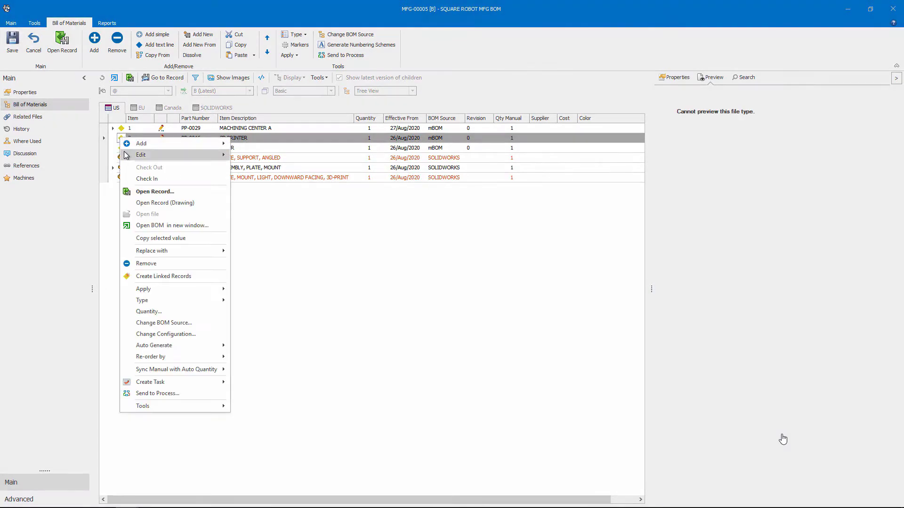
{"action": "mouse_move", "coordinate": [139, 155]}
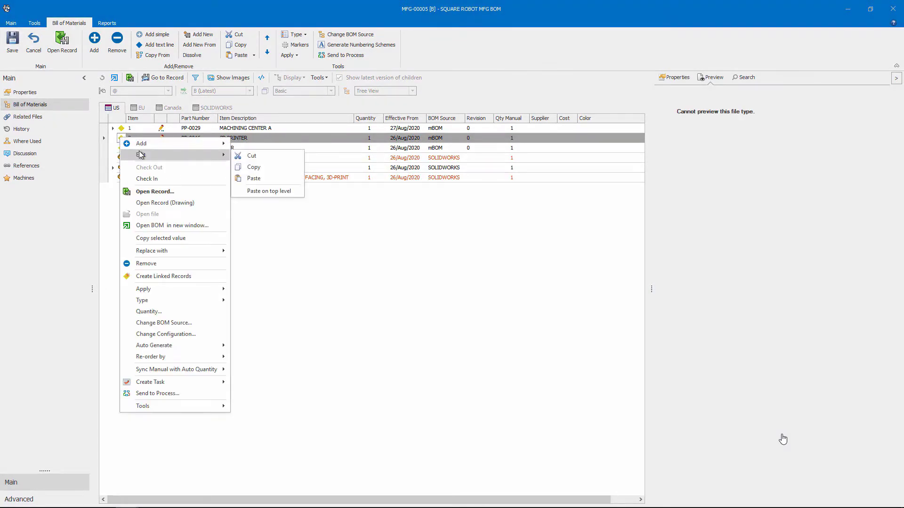
{"action": "left_click", "coordinate": [266, 178]}
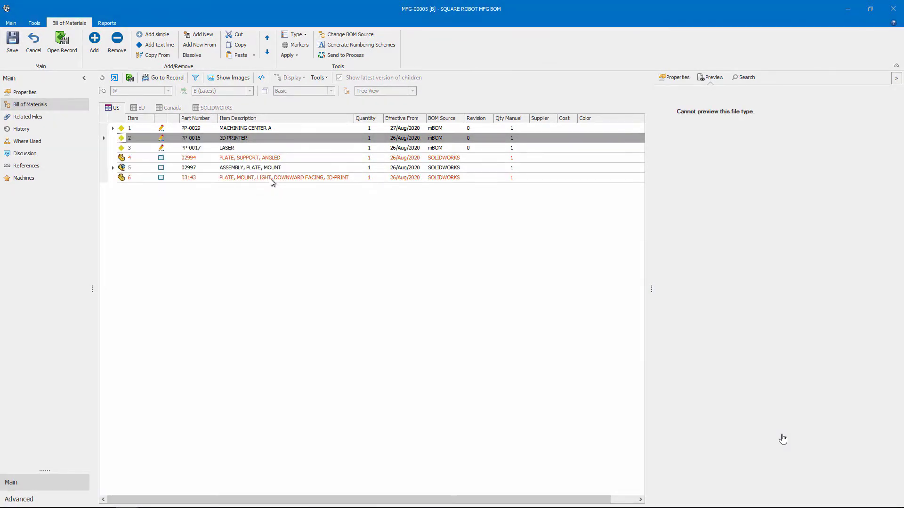
{"action": "left_click", "coordinate": [14, 44]}
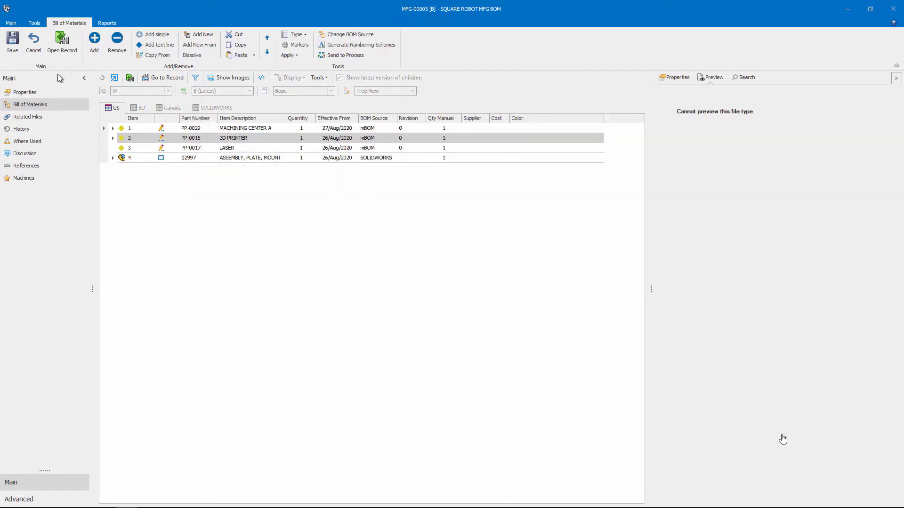
Add a new process record based on LASER to the US BOM, with BRAKE PRESS as its equipment description
{"action": "left_click", "coordinate": [123, 161]}
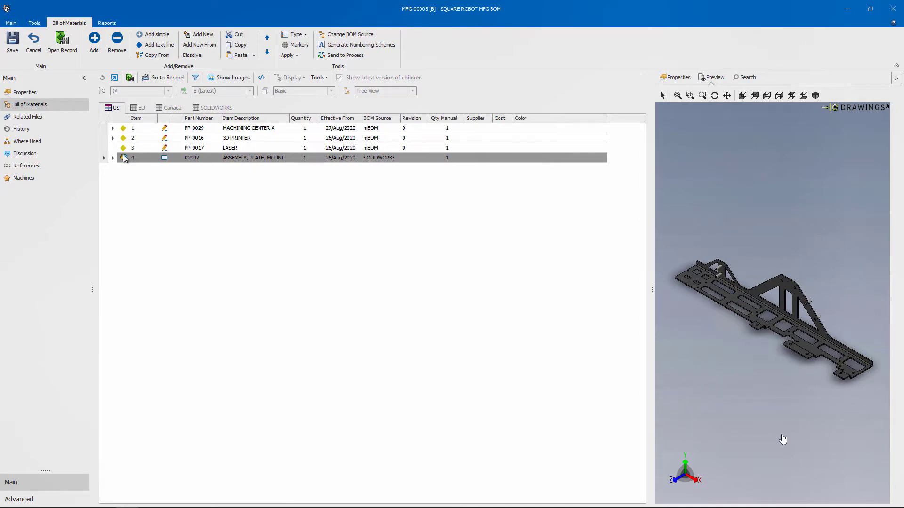
{"action": "right_click", "coordinate": [124, 149]}
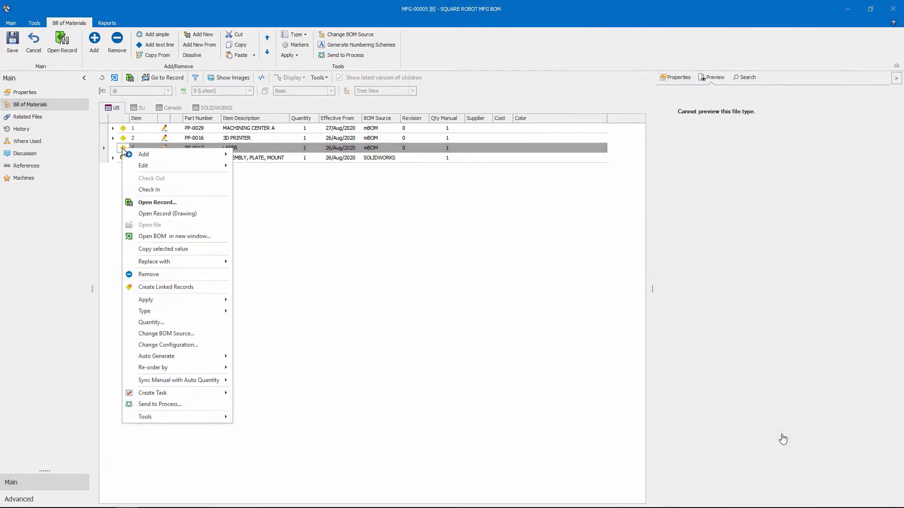
{"action": "mouse_move", "coordinate": [135, 153]}
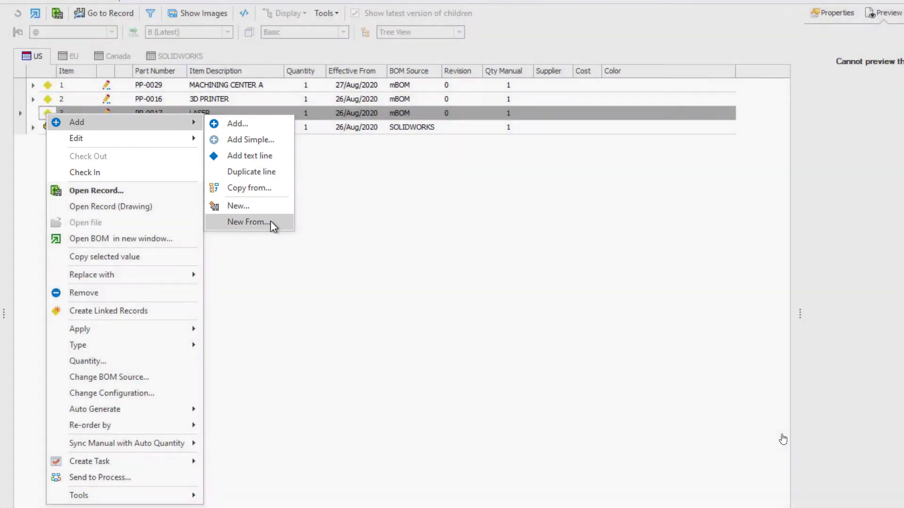
{"action": "left_click", "coordinate": [271, 221]}
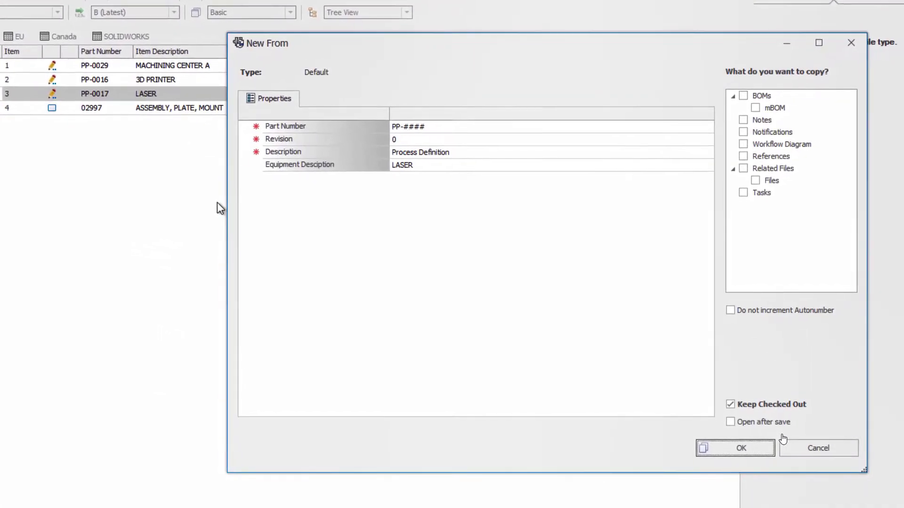
{"action": "double_click", "coordinate": [447, 165]}
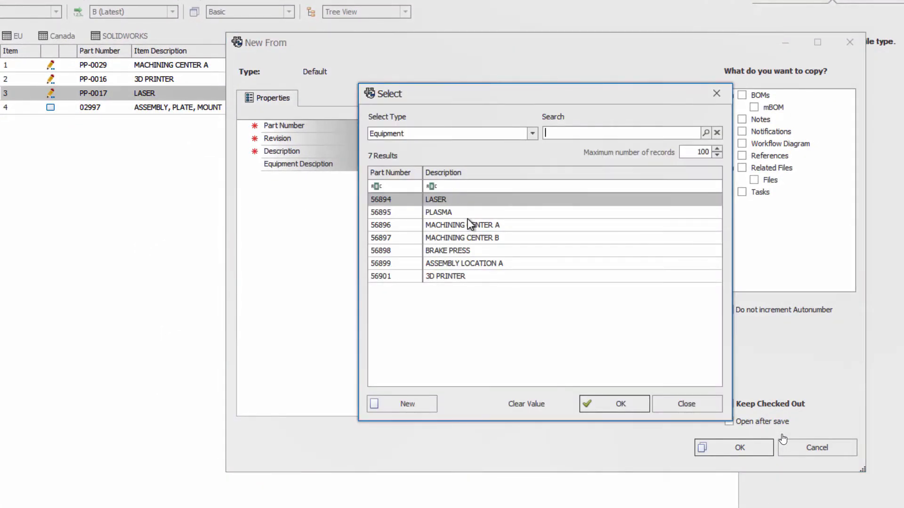
{"action": "left_click", "coordinate": [487, 250]}
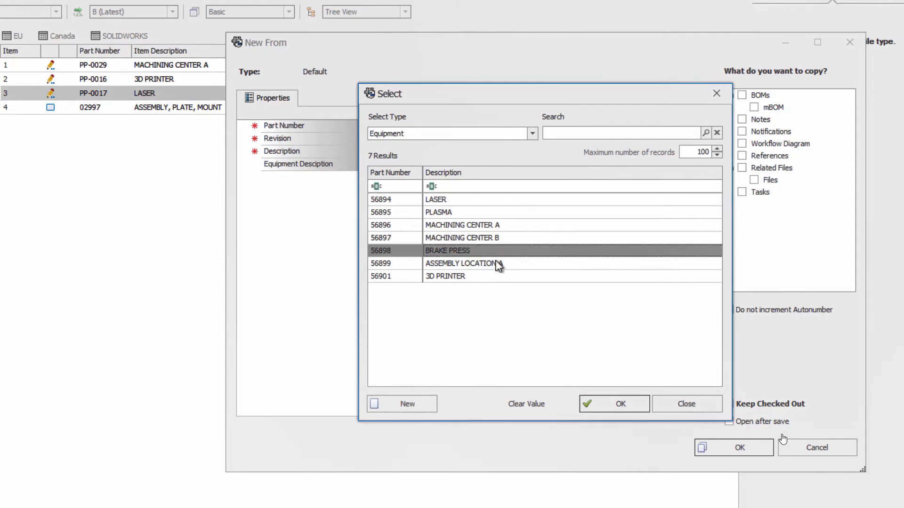
{"action": "left_click", "coordinate": [598, 403]}
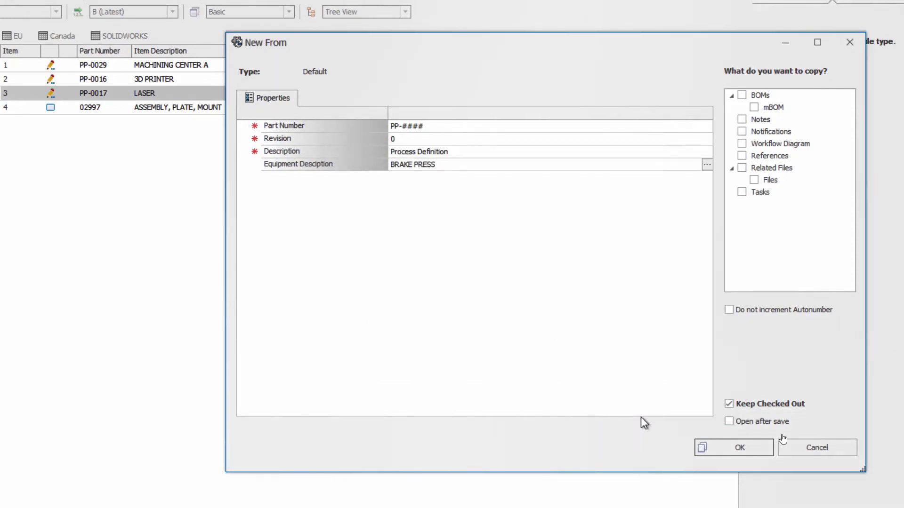
{"action": "left_click", "coordinate": [716, 447]}
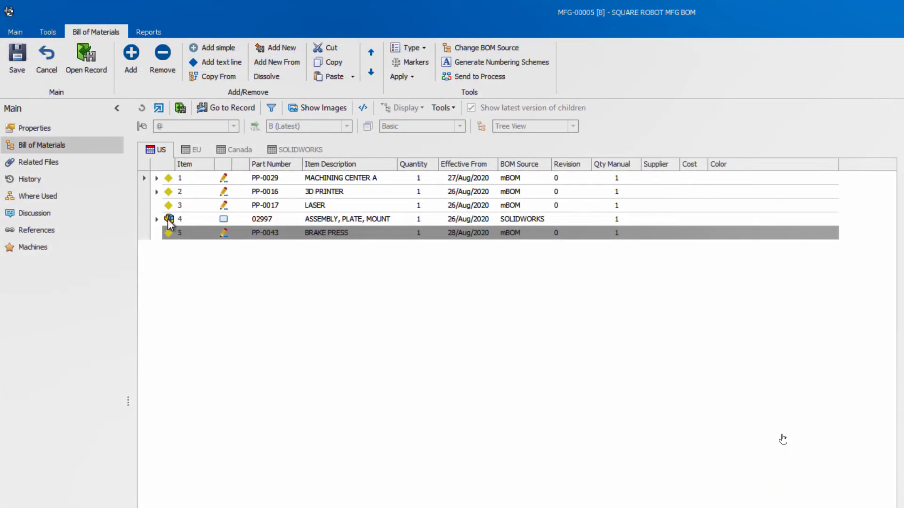
Dissolve plate mount assembly 02997 in the US BOM, ignoring items that already exist at the target level
{"action": "left_click", "coordinate": [170, 220]}
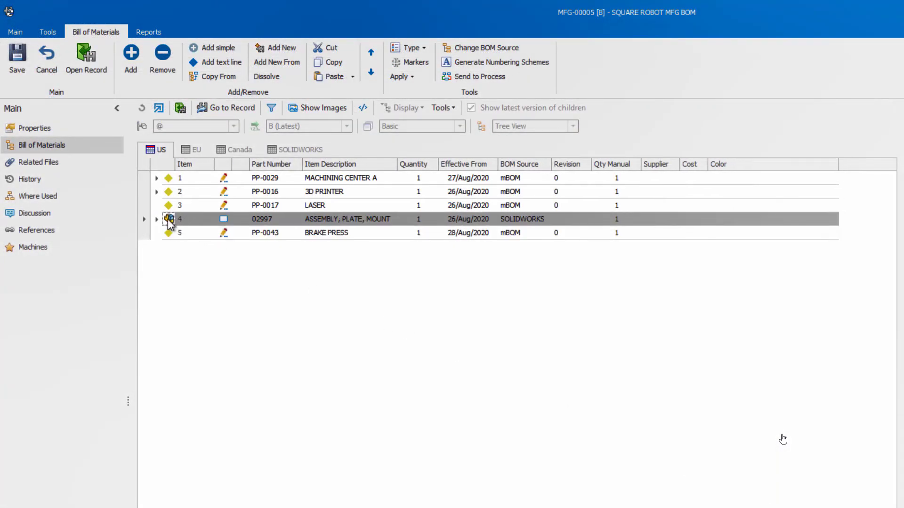
{"action": "left_click", "coordinate": [262, 79]}
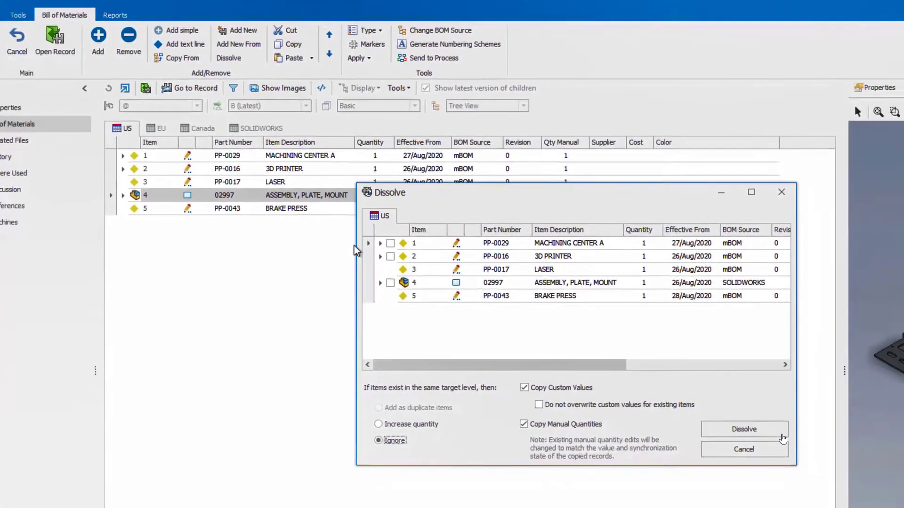
{"action": "left_click", "coordinate": [390, 283]}
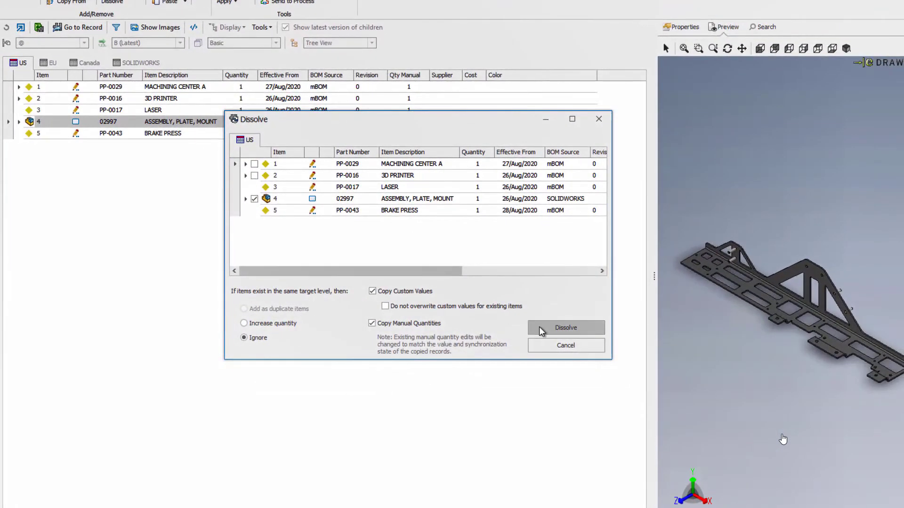
{"action": "left_click", "coordinate": [541, 330]}
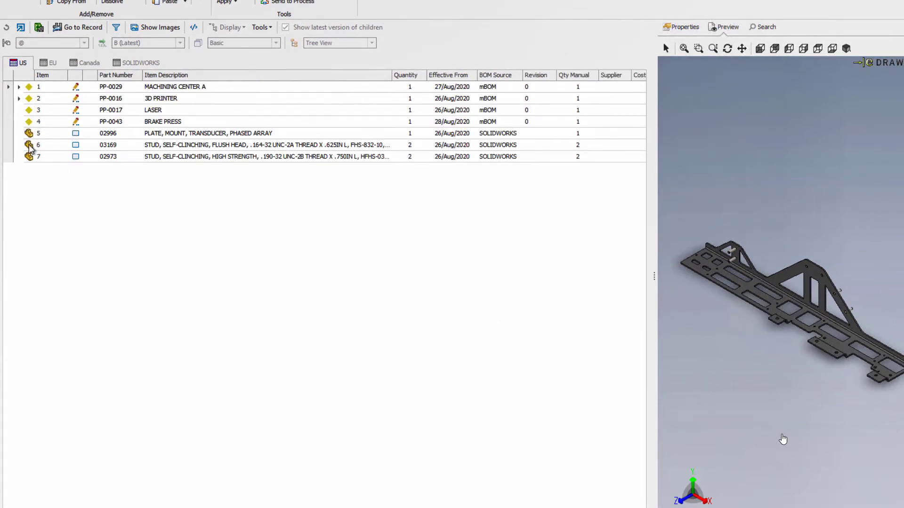
Remove the self-clinching studs 03169 and 02973 from the US manufacturing BOM
{"action": "left_click", "coordinate": [29, 147]}
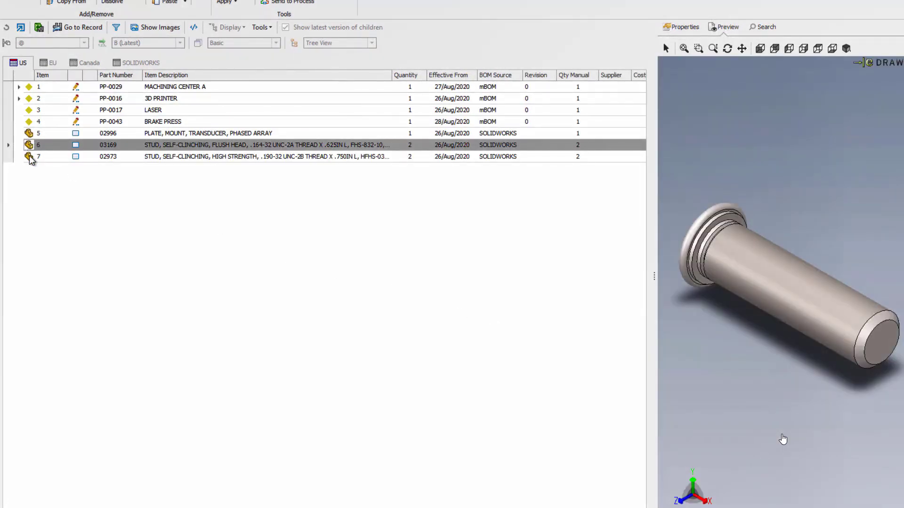
{"action": "left_click", "coordinate": [31, 157], "text": "shift"}
{"action": "right_click", "coordinate": [30, 157]}
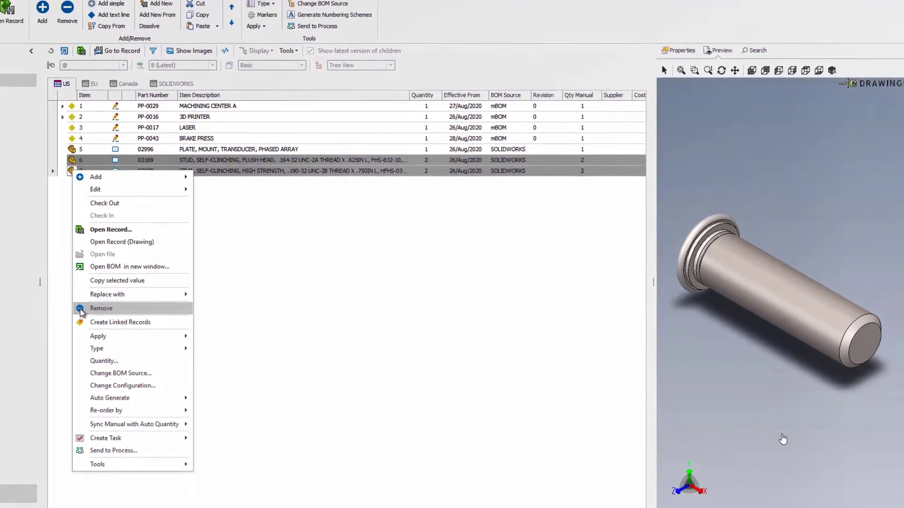
{"action": "left_click", "coordinate": [81, 309]}
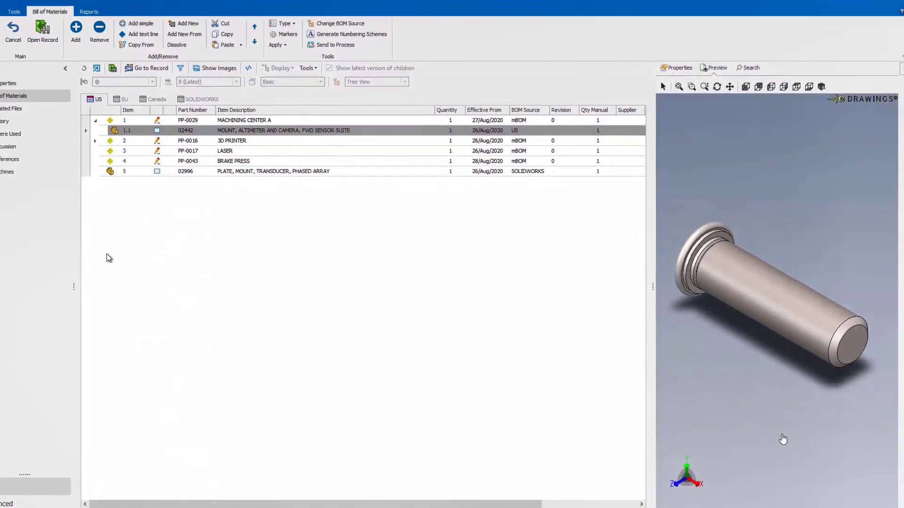
Open the edit commands for transducer mount plate 02996 in the US manufacturing BOM
{"action": "left_click", "coordinate": [126, 177]}
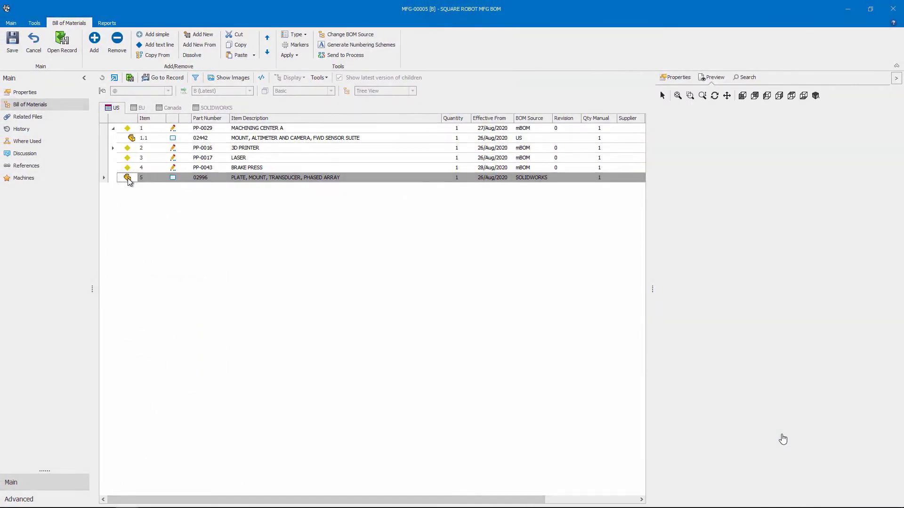
{"action": "right_click", "coordinate": [127, 178]}
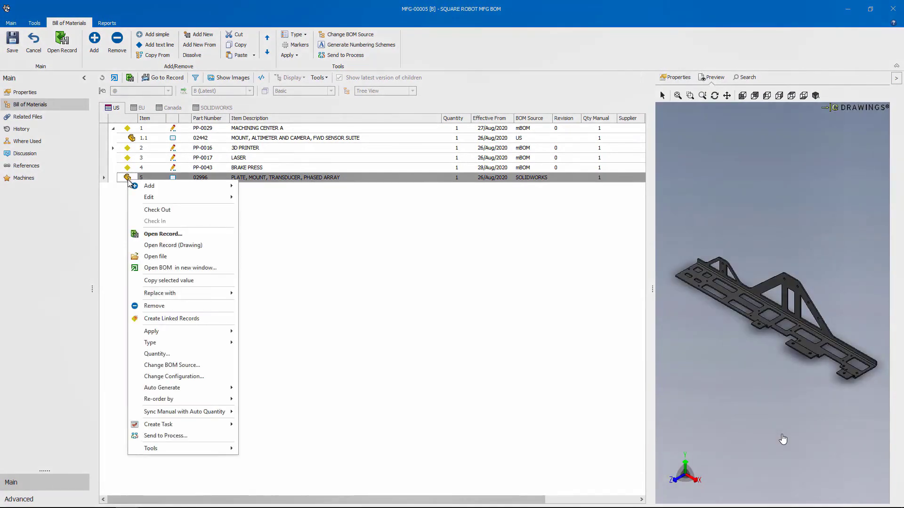
{"action": "mouse_move", "coordinate": [146, 196]}
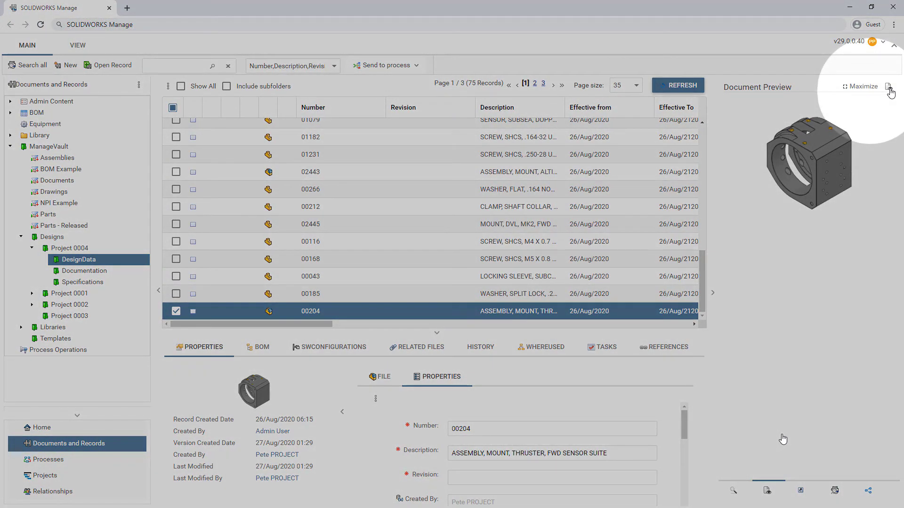
Open thruster mount assembly 00204 in SOLIDWORKS PDM Web2 and examine its 3D preview
{"action": "left_click", "coordinate": [889, 87]}
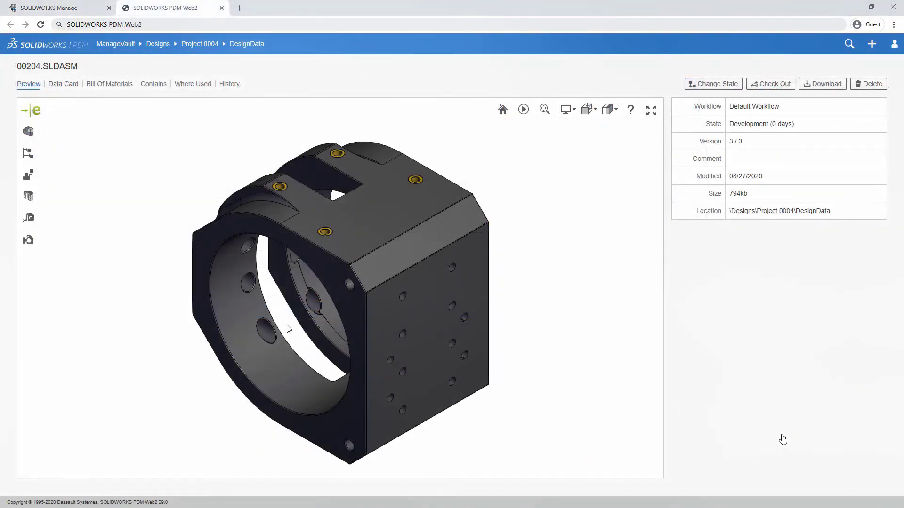
{"action": "left_click_drag", "start_coordinate": [288, 327], "coordinate": [369, 313]}
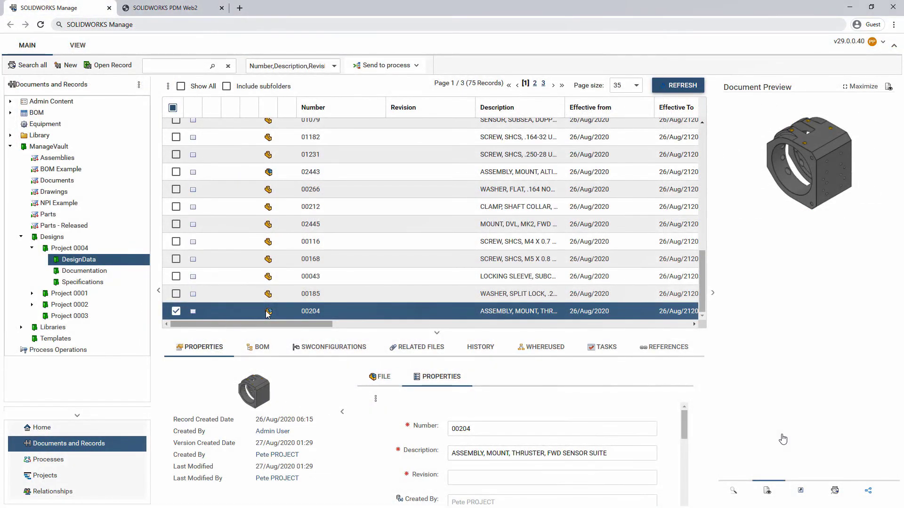
Share assembly 00204 from SOLIDWORKS Manage as a copied link without security options, using the Reference Files template for related files
{"action": "right_click", "coordinate": [266, 311]}
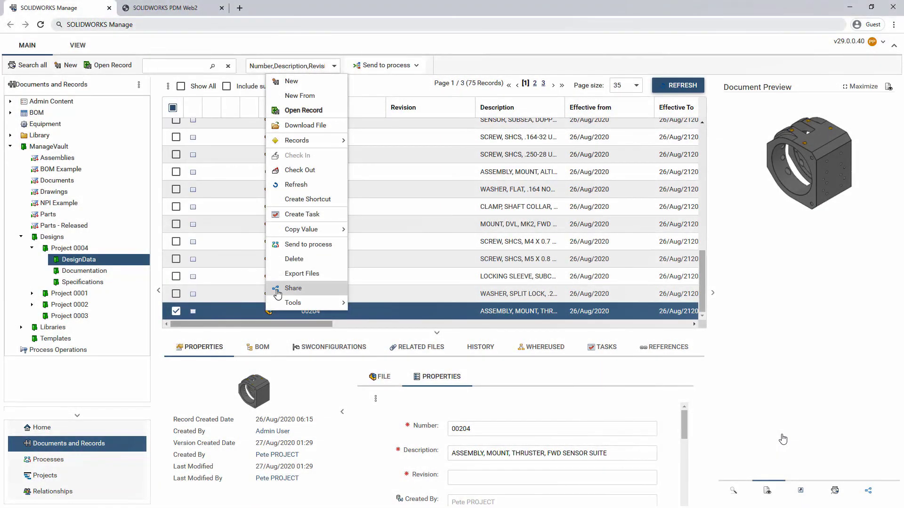
{"action": "left_click", "coordinate": [277, 292]}
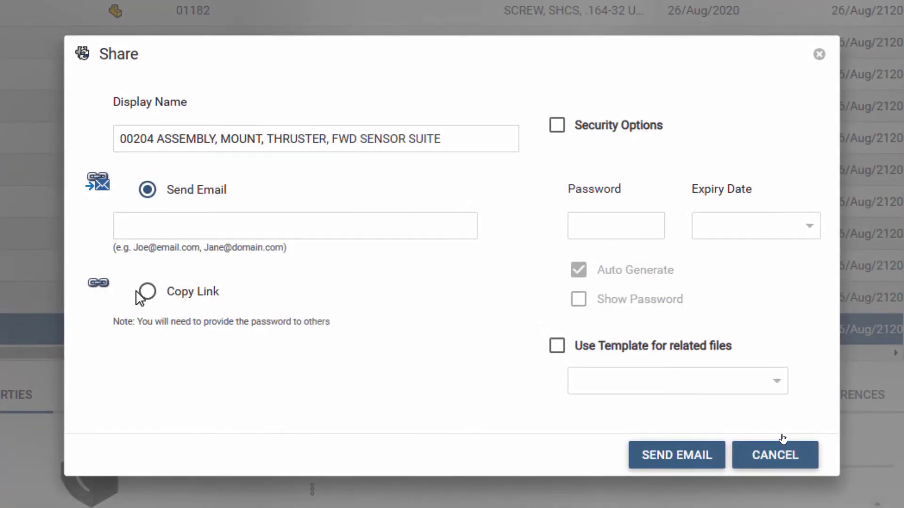
{"action": "left_click", "coordinate": [145, 292]}
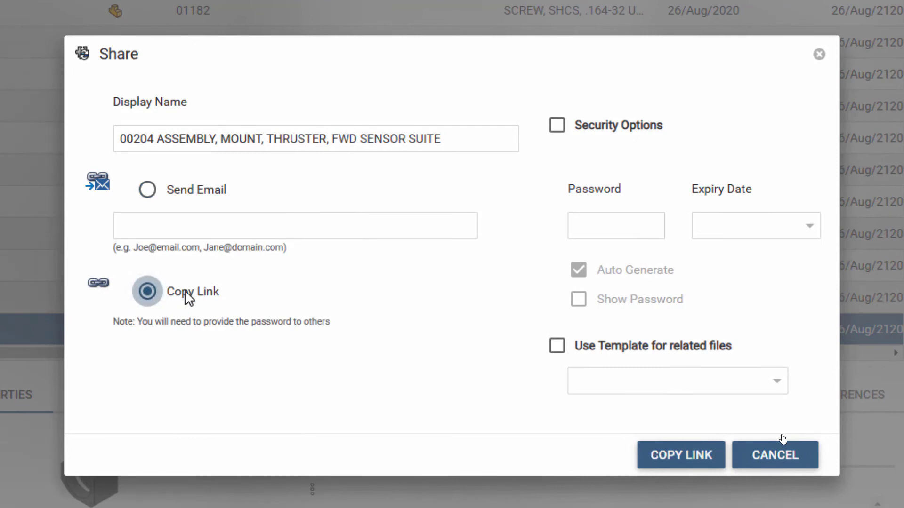
{"action": "left_click", "coordinate": [557, 126]}
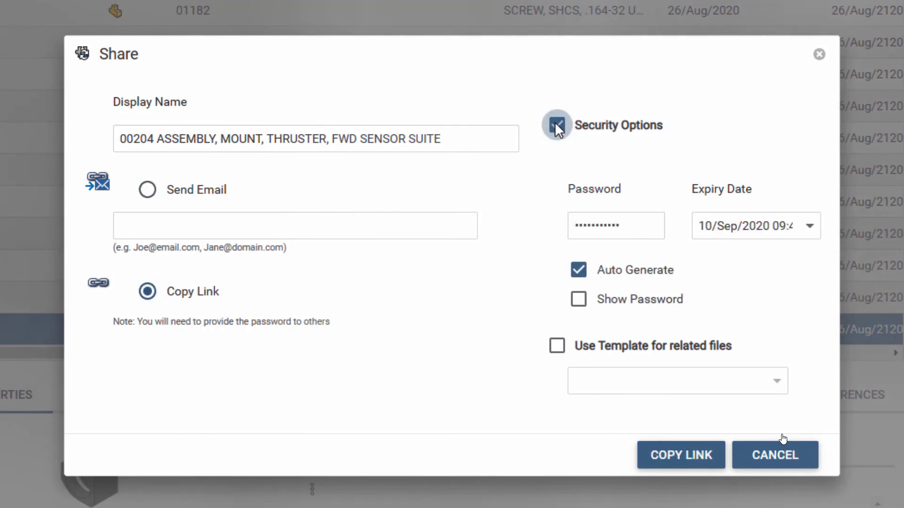
{"action": "left_click", "coordinate": [555, 123]}
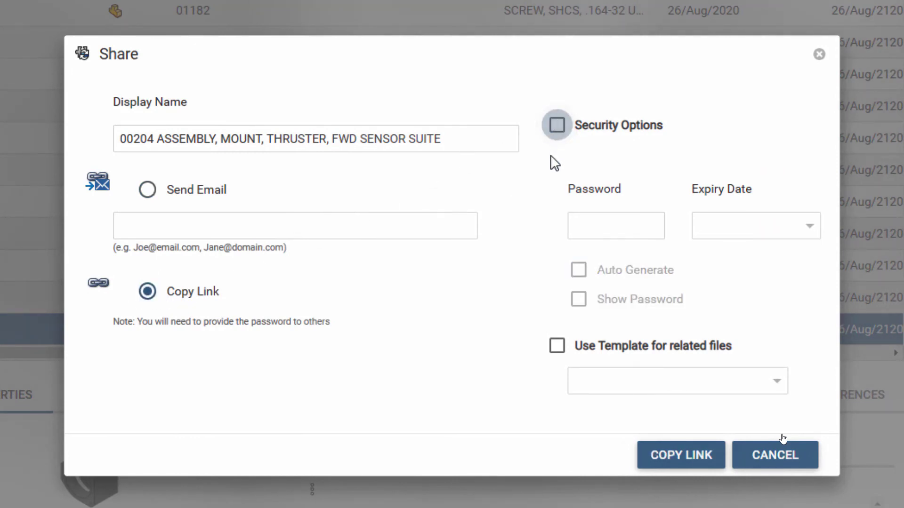
{"action": "left_click", "coordinate": [558, 347]}
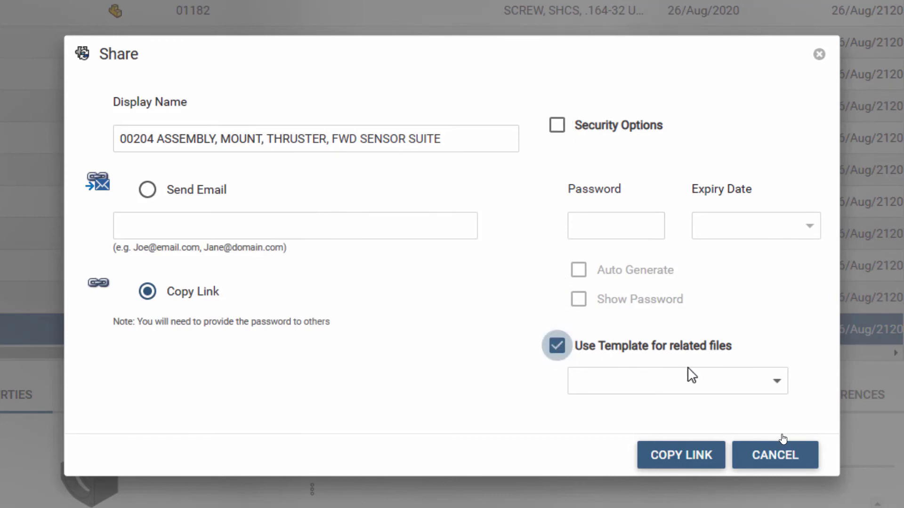
{"action": "left_click", "coordinate": [776, 384]}
{"action": "left_click", "coordinate": [769, 412]}
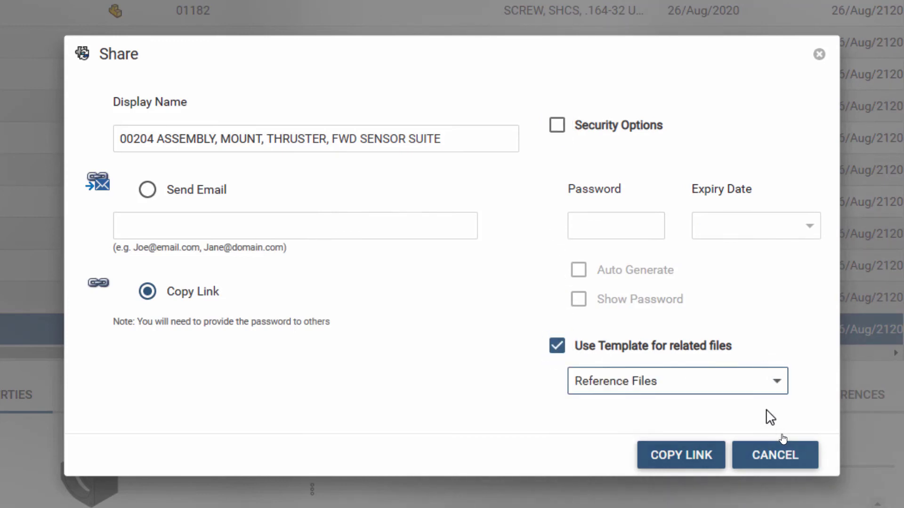
{"action": "left_click", "coordinate": [708, 456]}
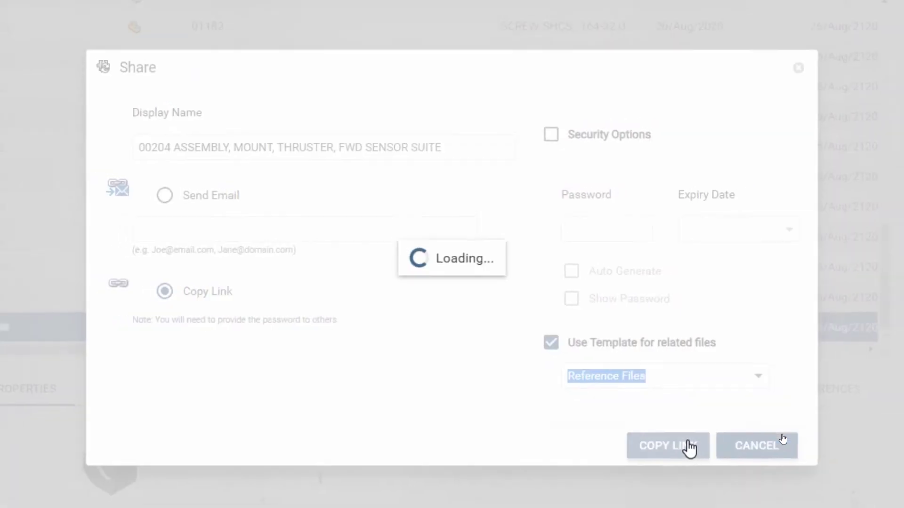